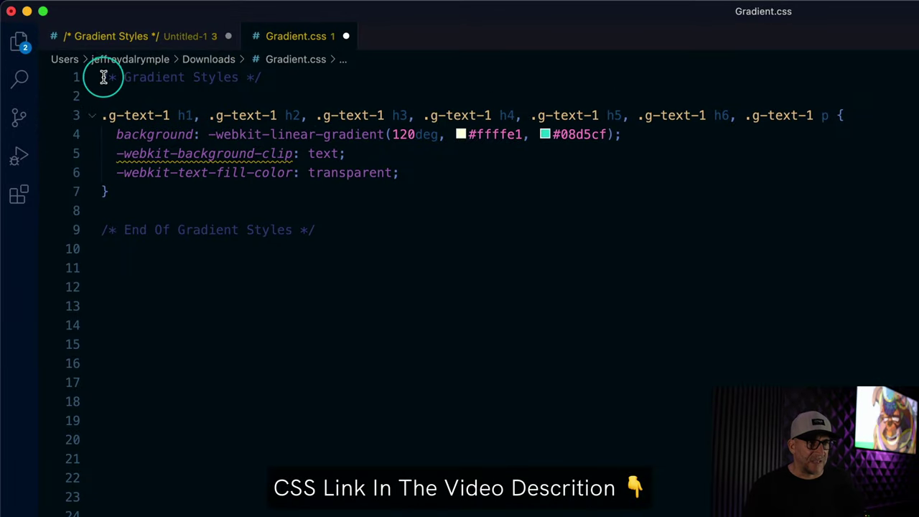
# Copy the whole gradient stylesheet in Gradient.css, from the opening Gradient Styles comment through the closing comment
pyautogui.moveTo(102, 78); pyautogui.dragTo(323, 229)
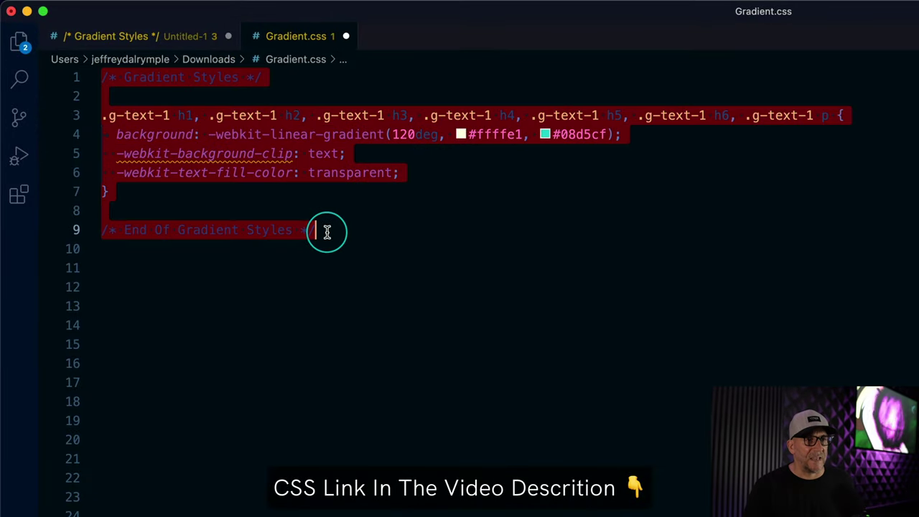
pyautogui.rightClick(297, 154)
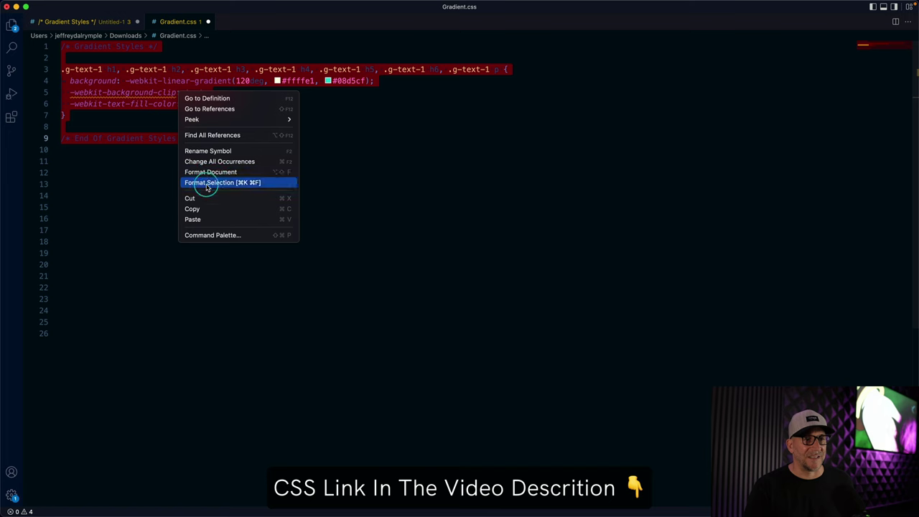
pyautogui.click(205, 208)
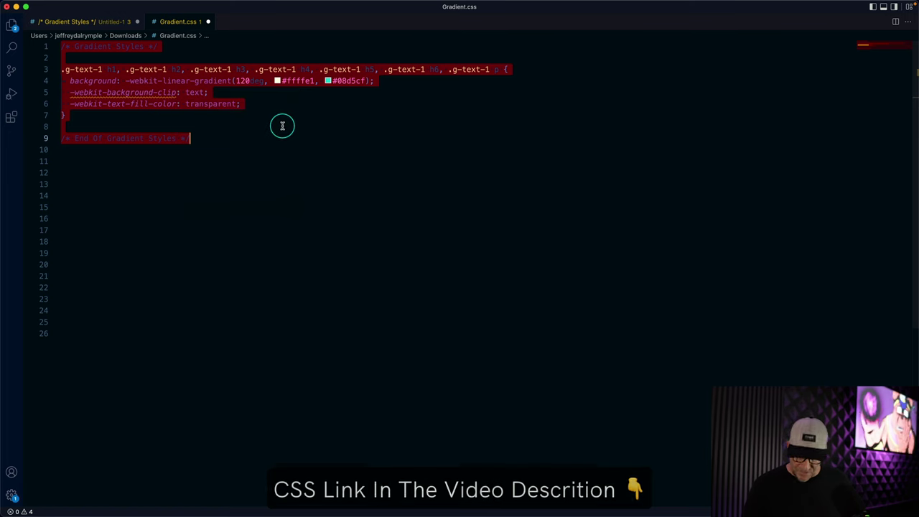
# Switch to the WordPress Customizer in Chrome, paste the copied gradient code into Additional CSS and publish it
pyautogui.press('super+Tab')
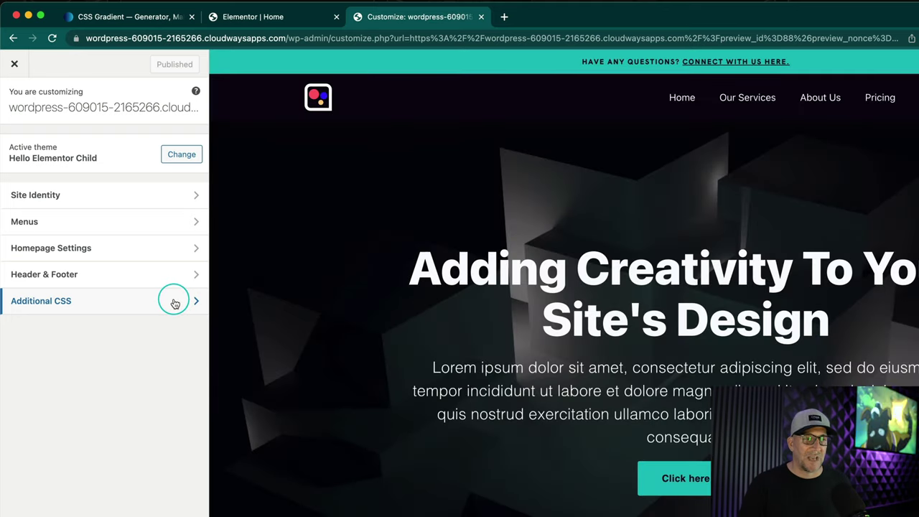
pyautogui.click(175, 303)
pyautogui.click(183, 321)
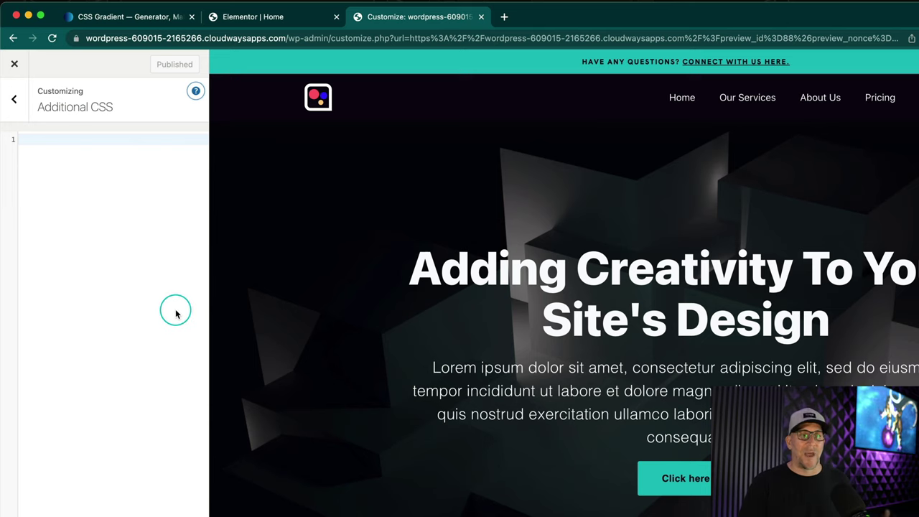
pyautogui.click(42, 141)
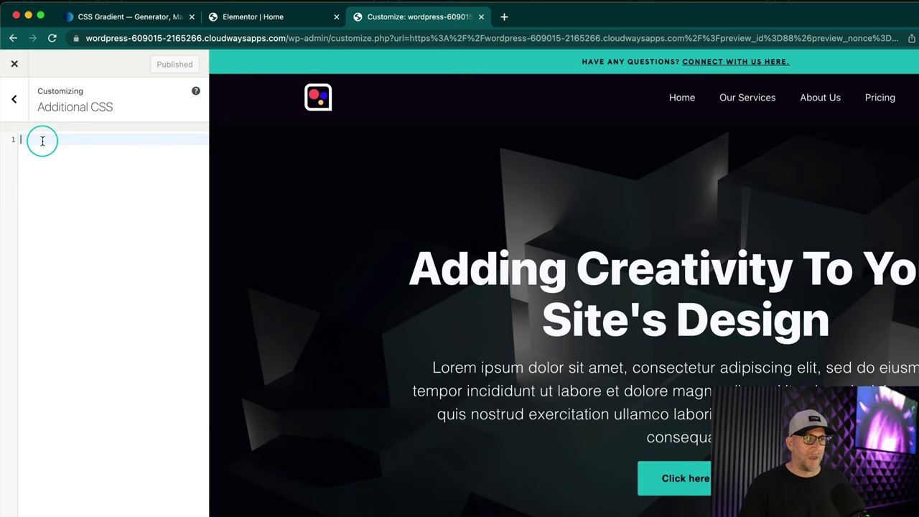
pyautogui.press('super+v')
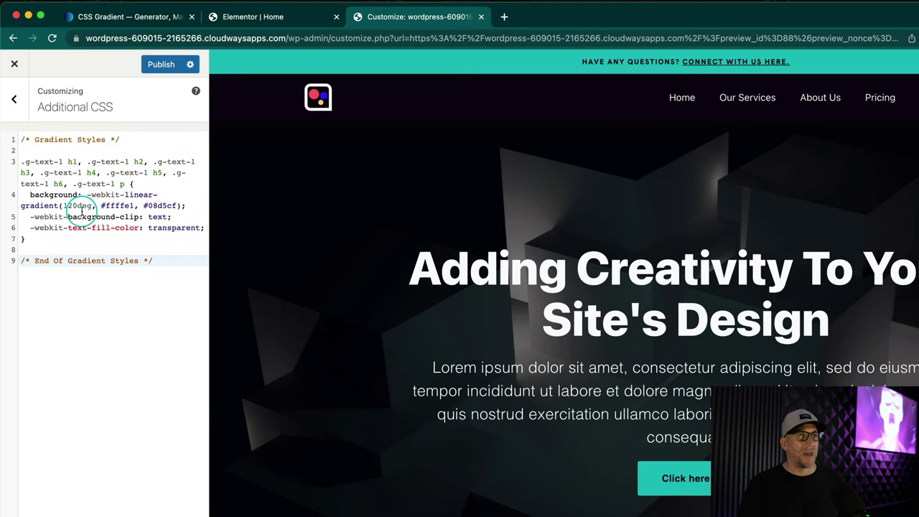
pyautogui.click(19, 161)
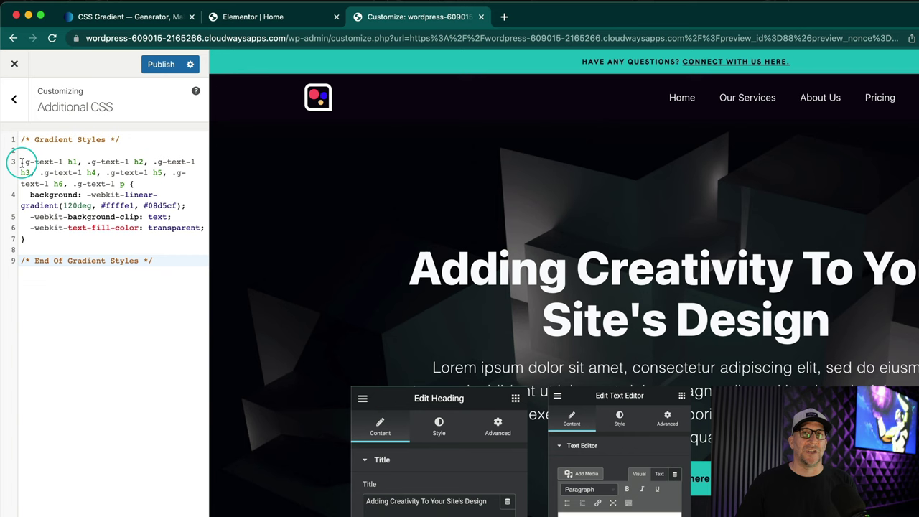
pyautogui.click(161, 66)
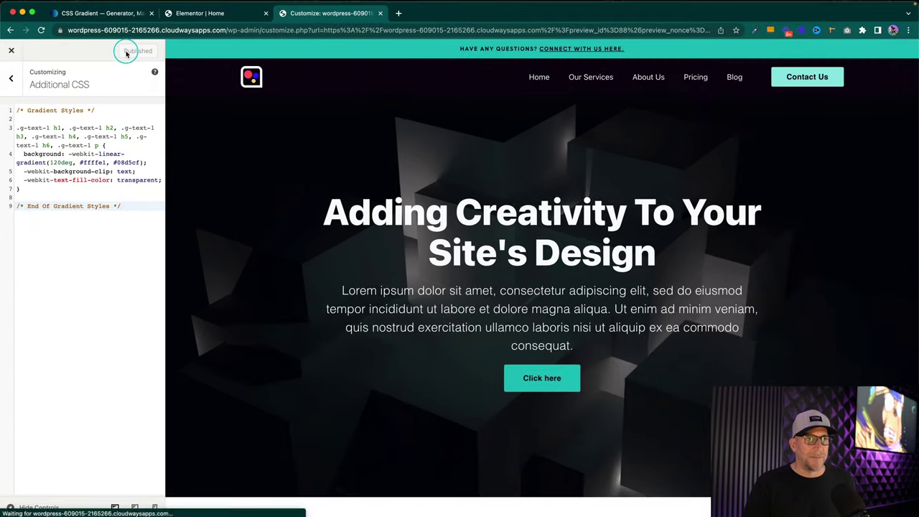
# In the Elementor page editor, open the advanced settings of the hero heading and locate its CSS Classes setting
pyautogui.click(215, 13)
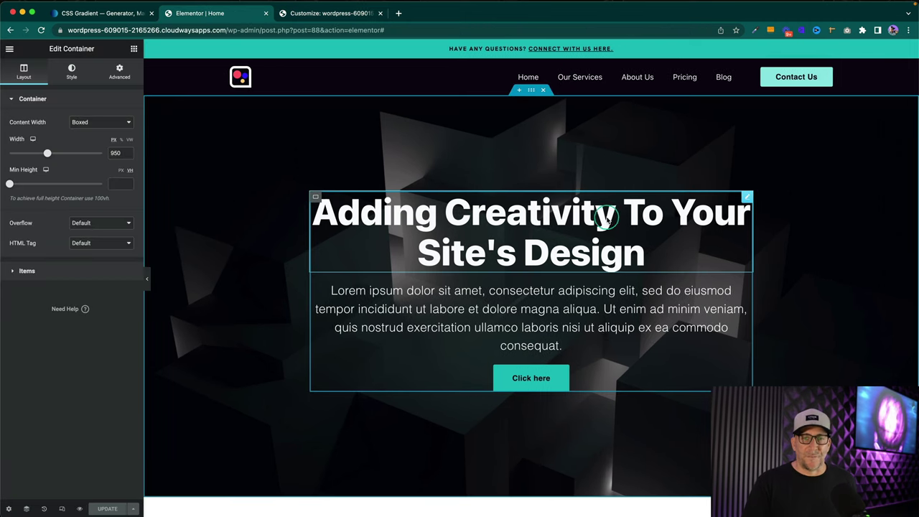
pyautogui.click(746, 199)
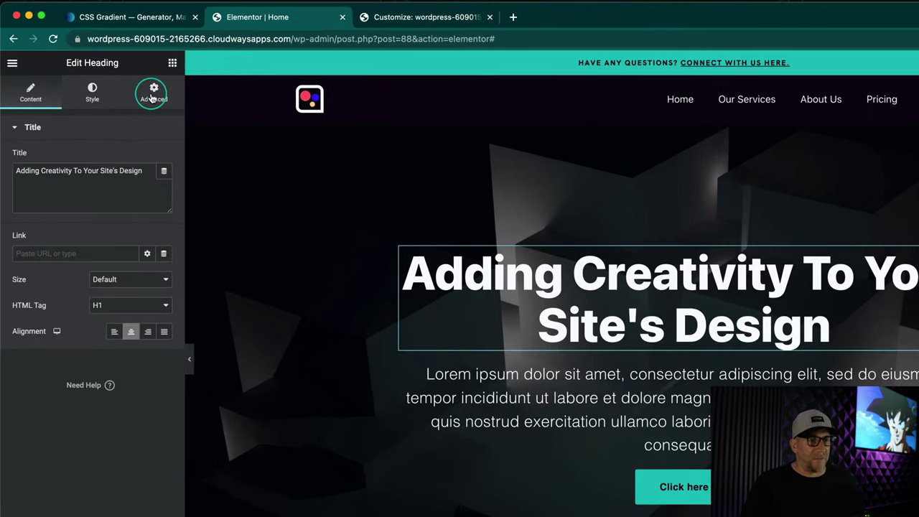
pyautogui.click(153, 94)
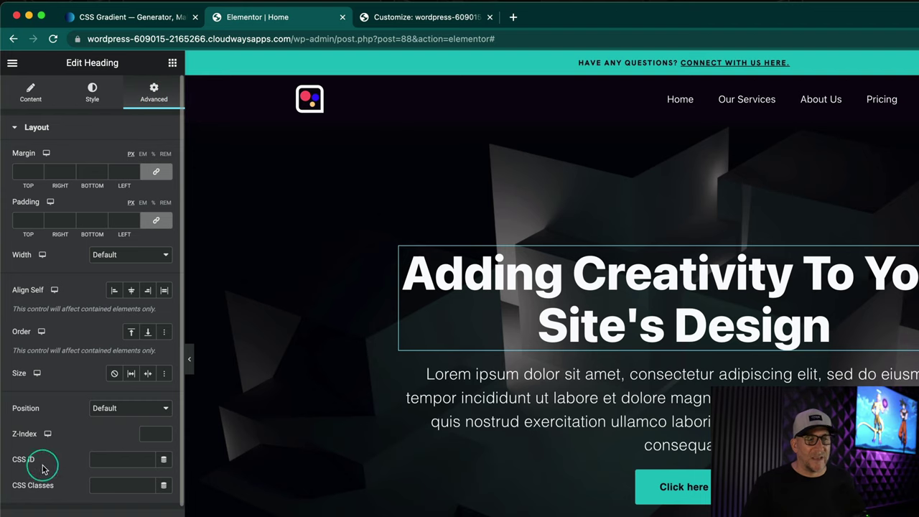
pyautogui.moveTo(14, 490); pyautogui.dragTo(53, 492)
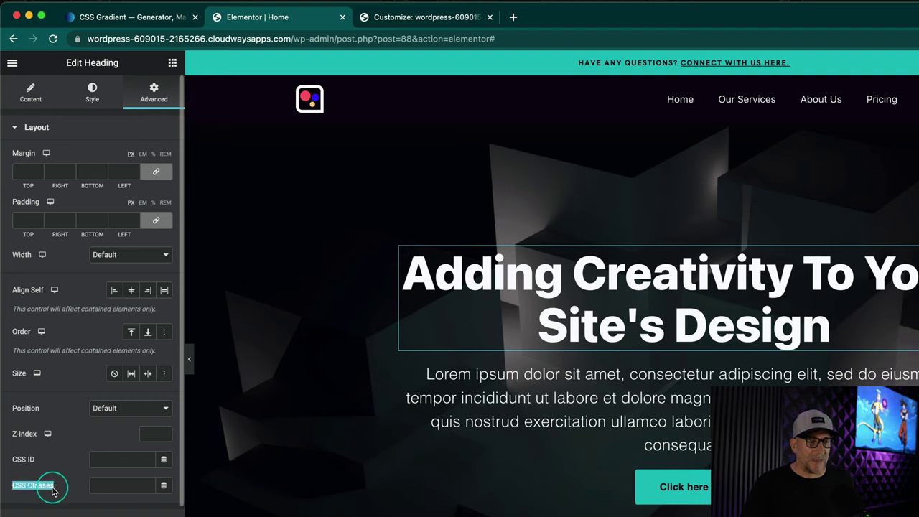
# Copy the class name g-text-1, without its leading dot, from the first selector in the Customizer's Additional CSS
pyautogui.click(400, 22)
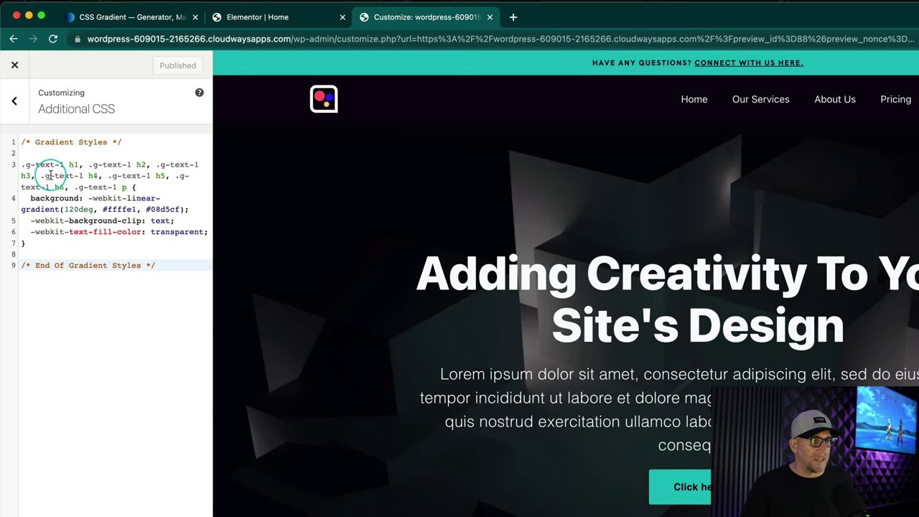
pyautogui.click(27, 166)
pyautogui.moveTo(26, 166); pyautogui.dragTo(56, 167)
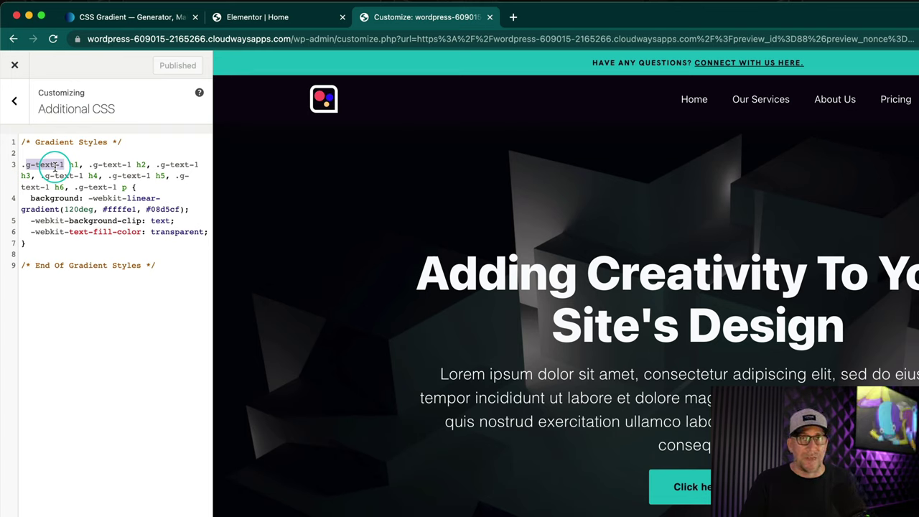
pyautogui.moveTo(55, 166); pyautogui.dragTo(46, 166)
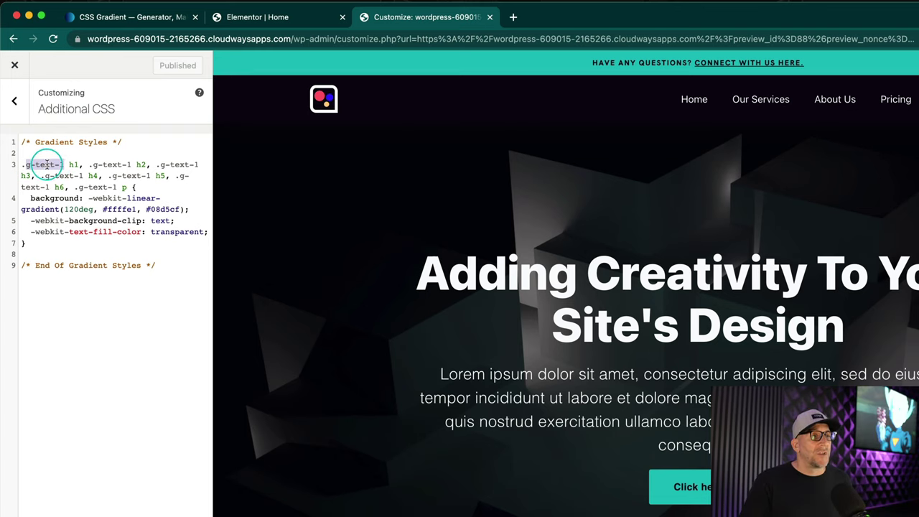
pyautogui.rightClick(44, 166)
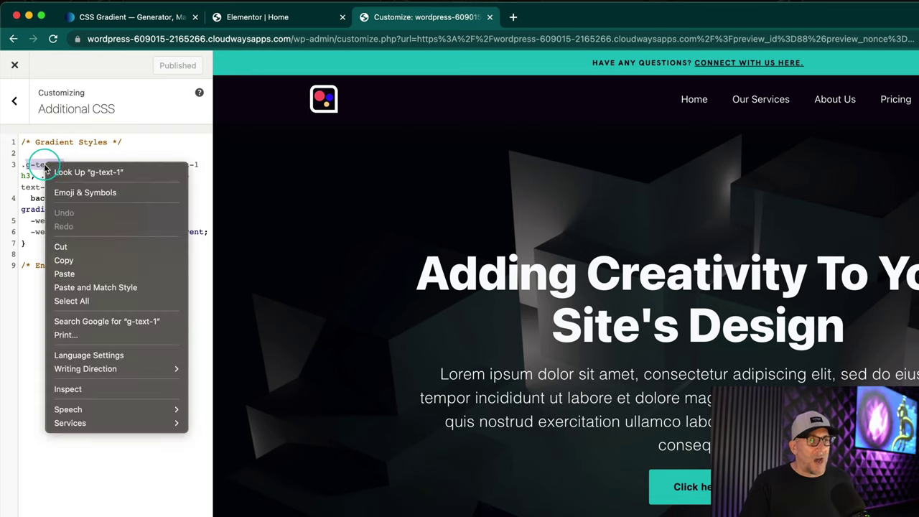
pyautogui.click(74, 266)
pyautogui.click(25, 165)
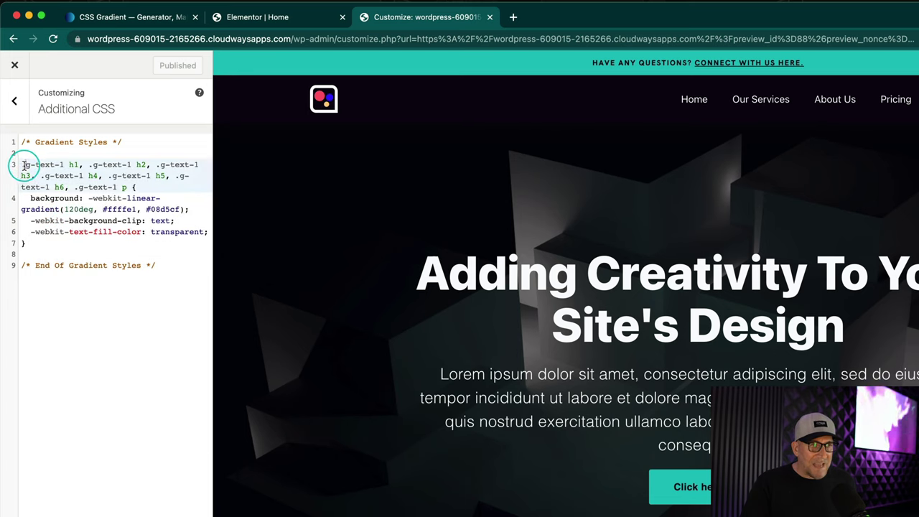
pyautogui.click(20, 166)
pyautogui.click(24, 167)
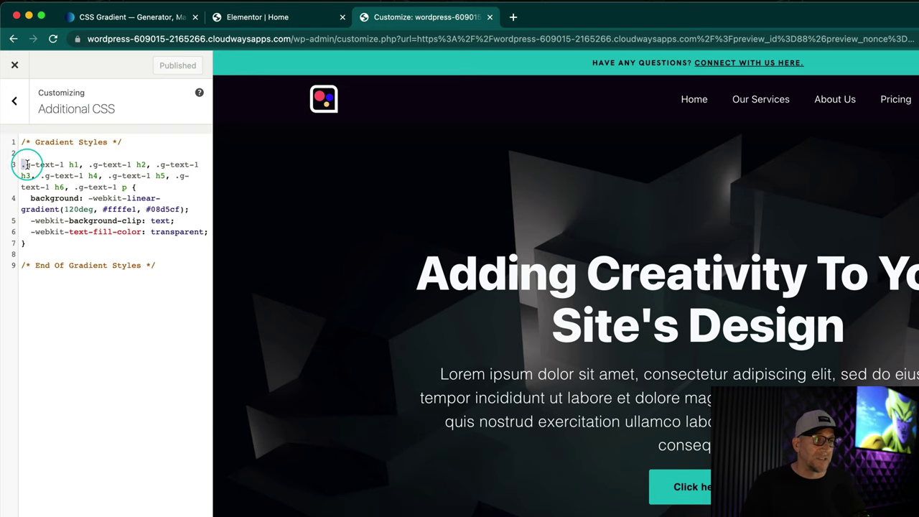
pyautogui.moveTo(26, 165); pyautogui.dragTo(62, 166)
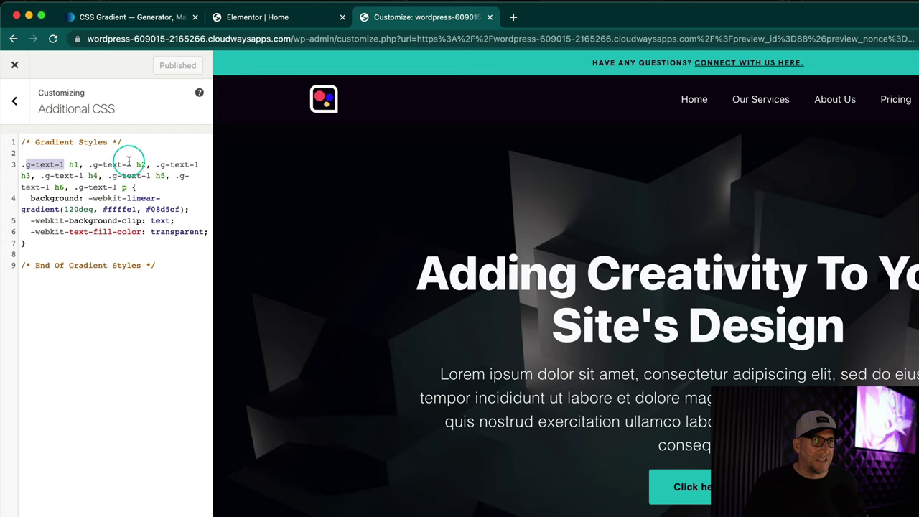
# Assign the CSS class g-text-1 to the hero heading in Elementor and update the page
pyautogui.click(301, 16)
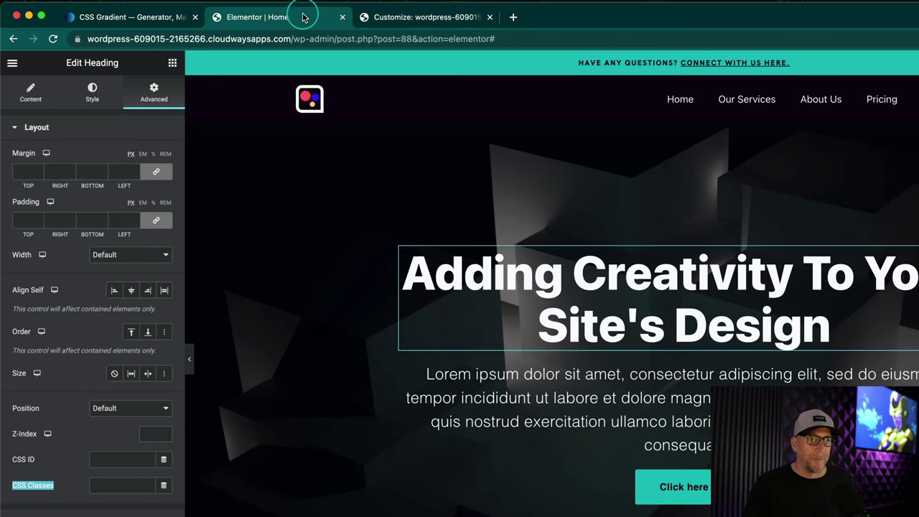
pyautogui.click(104, 487)
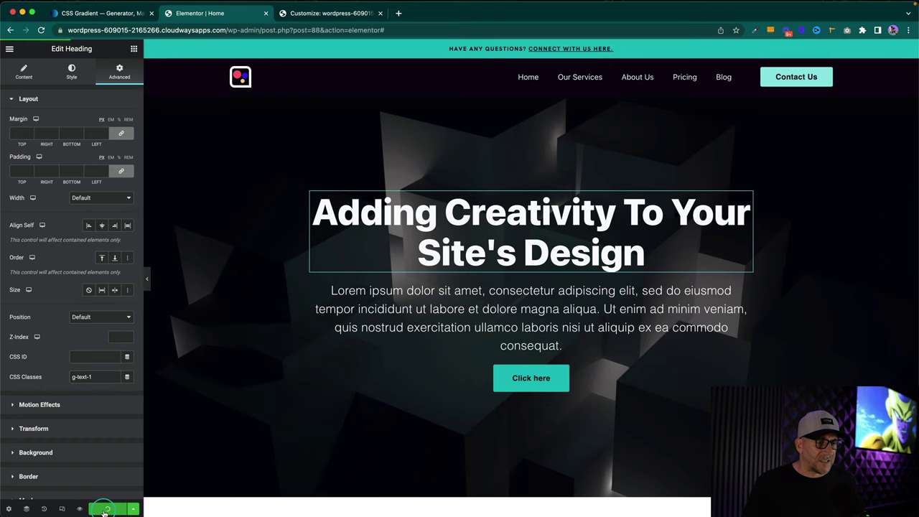
# Reload both the Elementor editor and the Customizer, and view the hero heading in Elementor
pyautogui.click(41, 30)
pyautogui.click(327, 13)
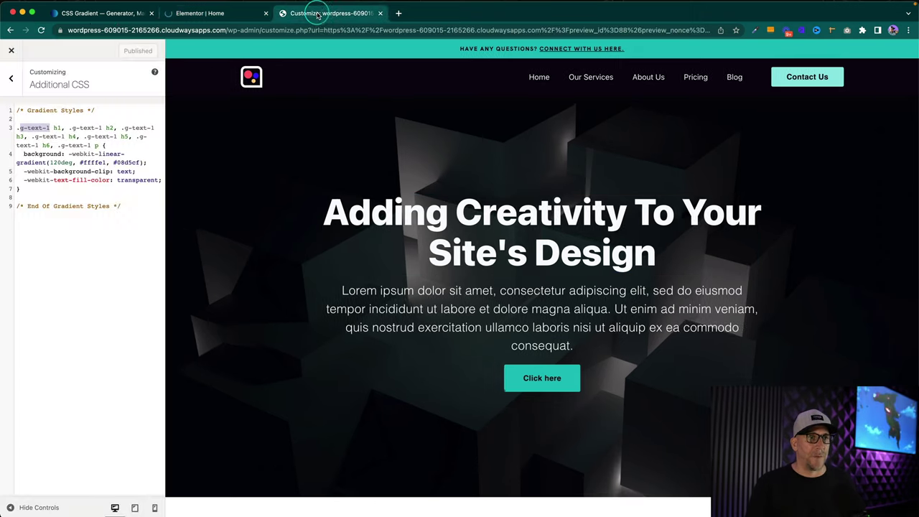
pyautogui.click(42, 30)
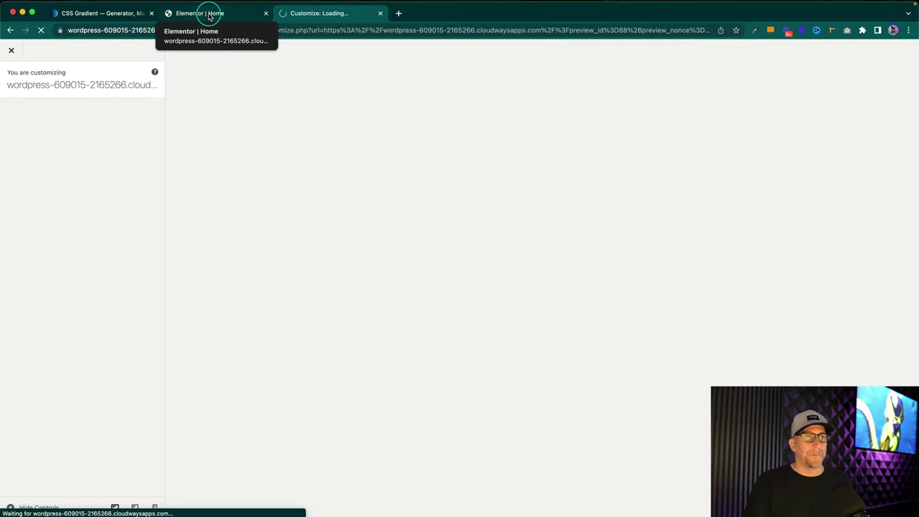
pyautogui.click(209, 12)
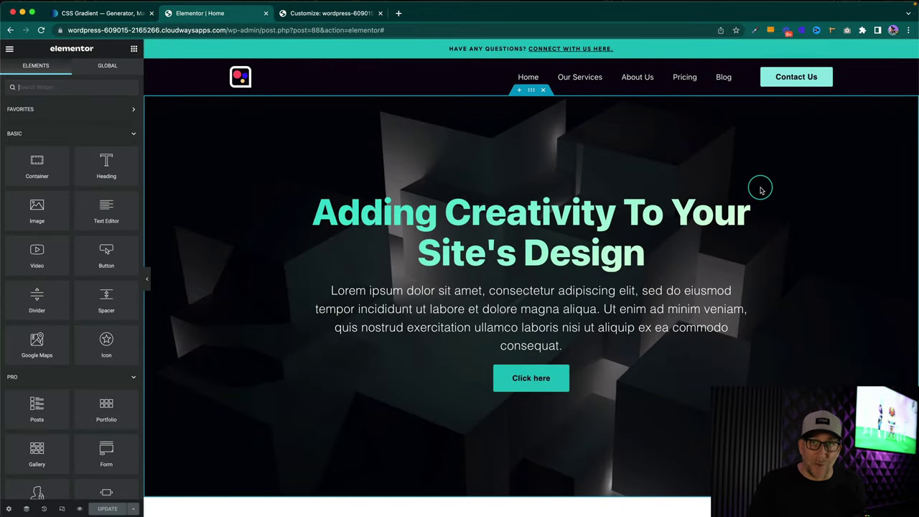
# Reopen Additional CSS in the Customizer and examine the g-text-1 selectors and the two gradient colour codes
pyautogui.click(306, 13)
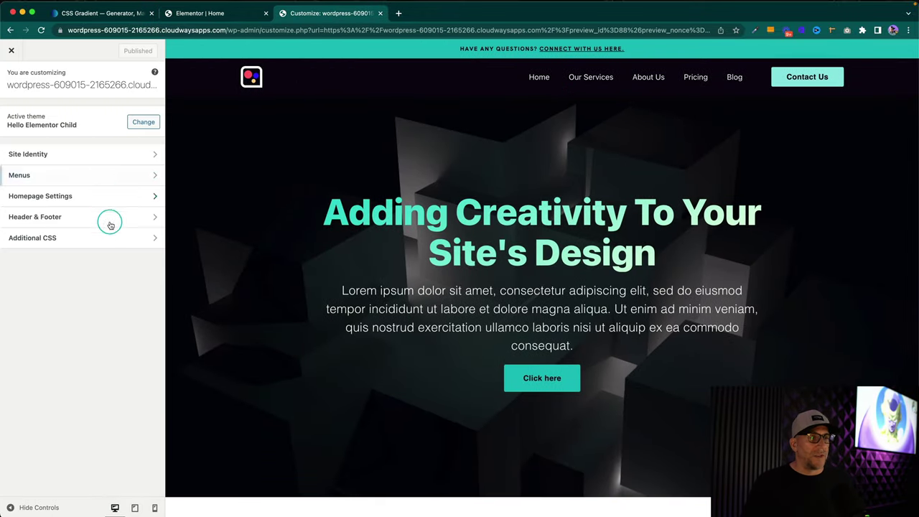
pyautogui.click(127, 238)
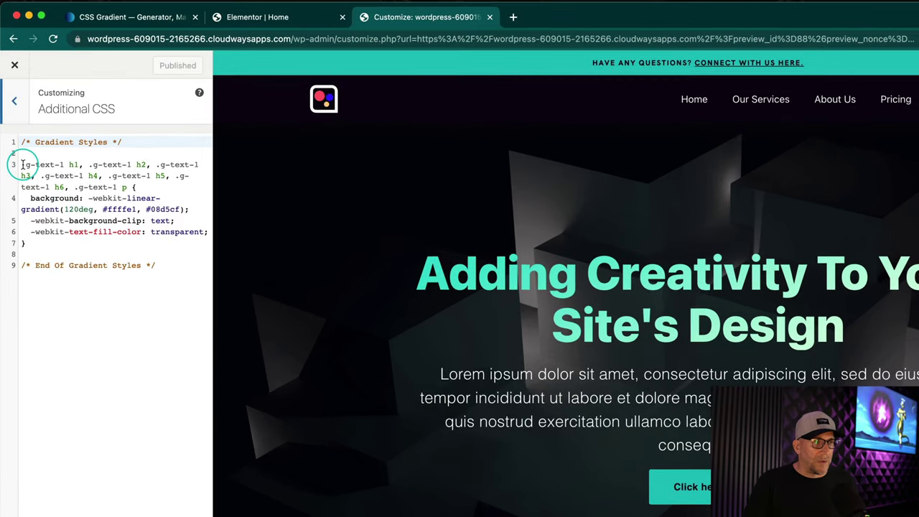
pyautogui.moveTo(21, 165); pyautogui.dragTo(128, 187)
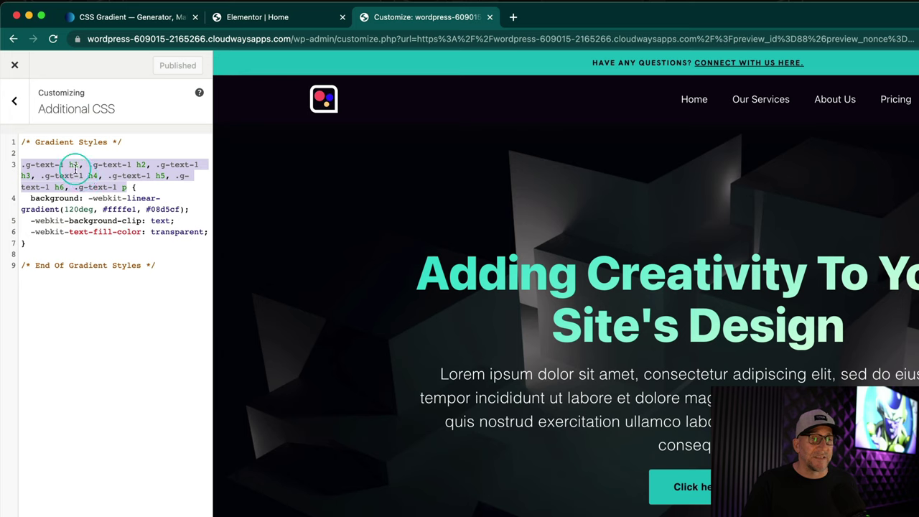
pyautogui.click(26, 165)
pyautogui.moveTo(26, 165); pyautogui.dragTo(61, 165)
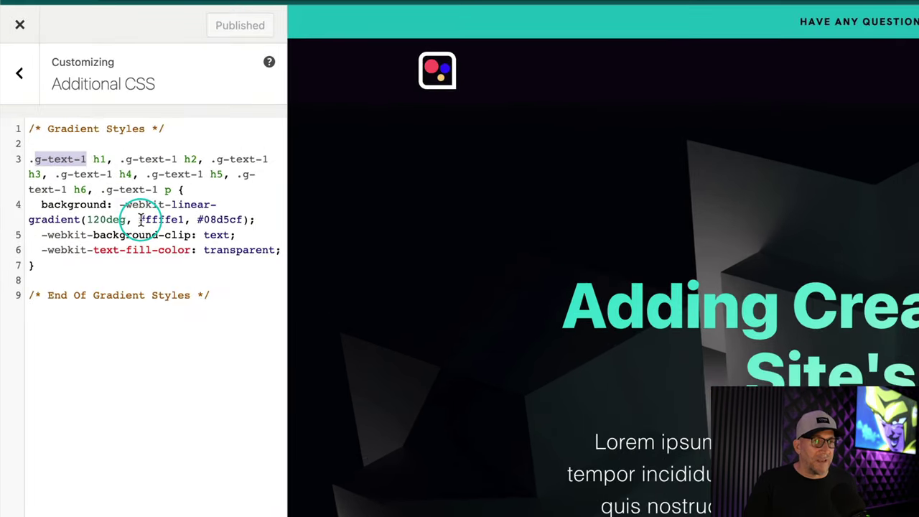
pyautogui.moveTo(116, 213); pyautogui.dragTo(181, 220)
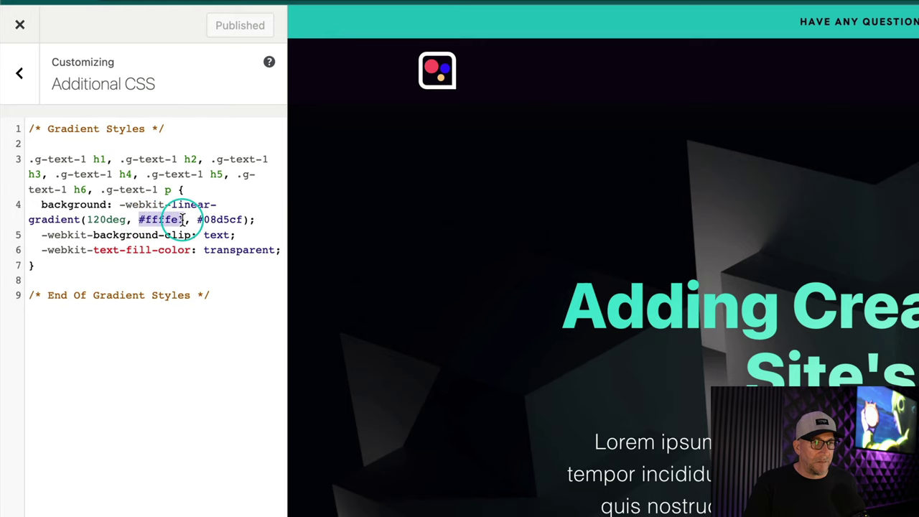
pyautogui.moveTo(198, 220); pyautogui.dragTo(243, 219)
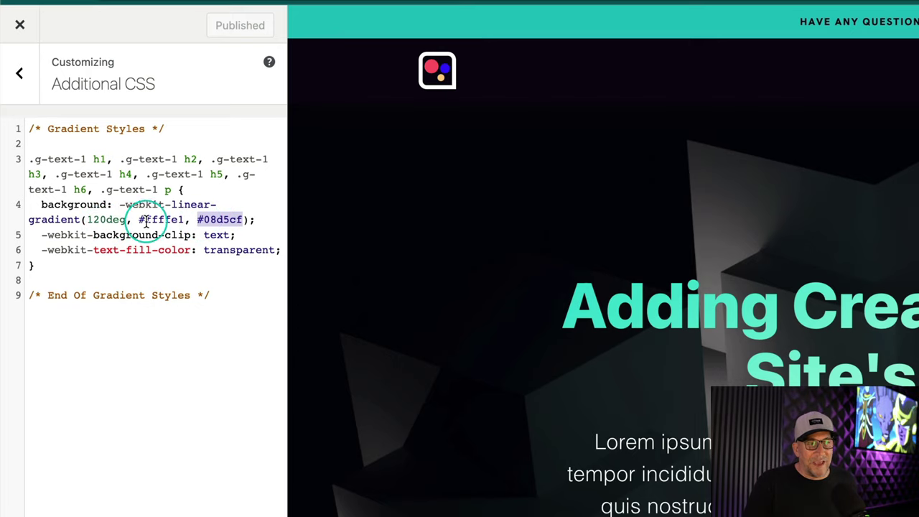
# Try a gradient angle of 0deg in the g-text-1 rule, and change it to 90deg
pyautogui.moveTo(87, 219); pyautogui.dragTo(123, 218)
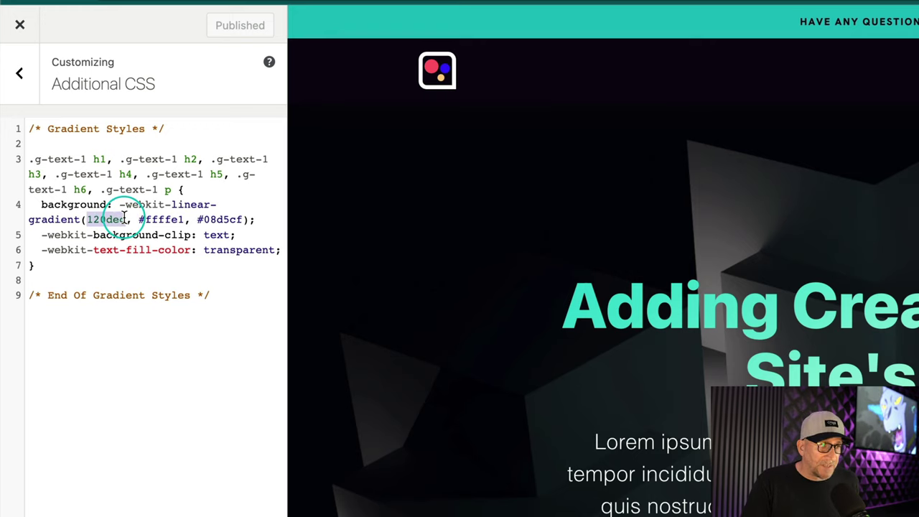
pyautogui.click(118, 217)
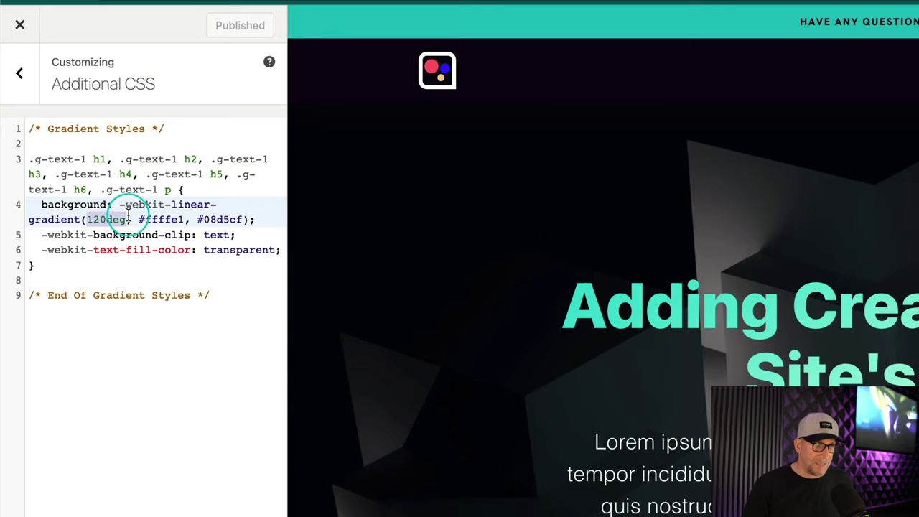
pyautogui.write('0deg')
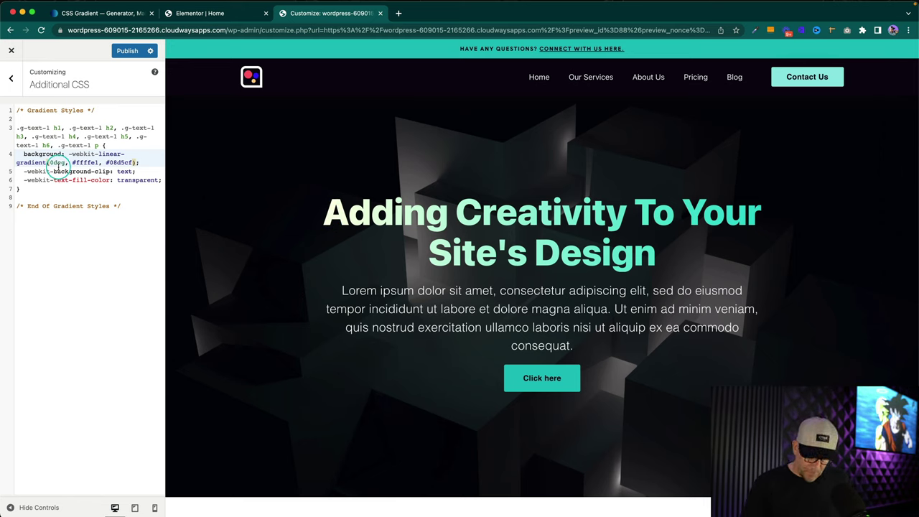
pyautogui.write('9')
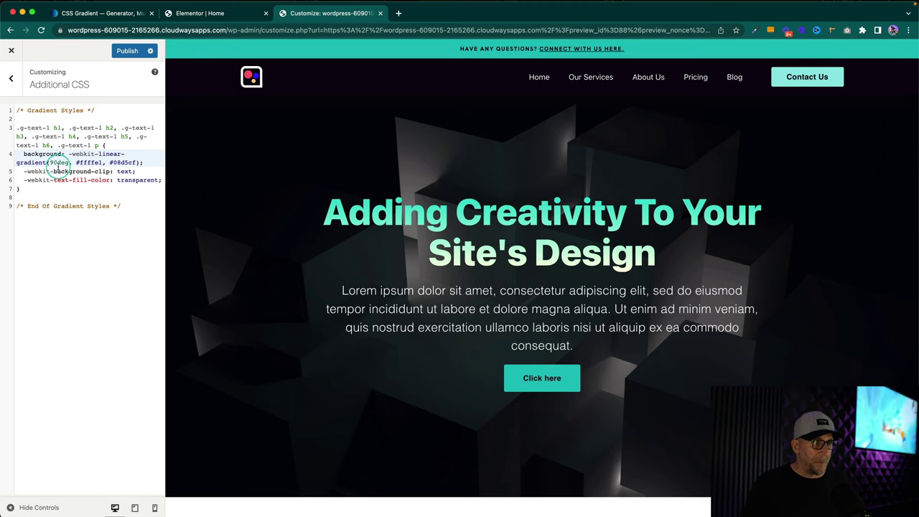
# Set the gradient angle in the g-text-1 rule to 180deg and review the angle value in the code
pyautogui.press('BackSpace')
pyautogui.write('180')
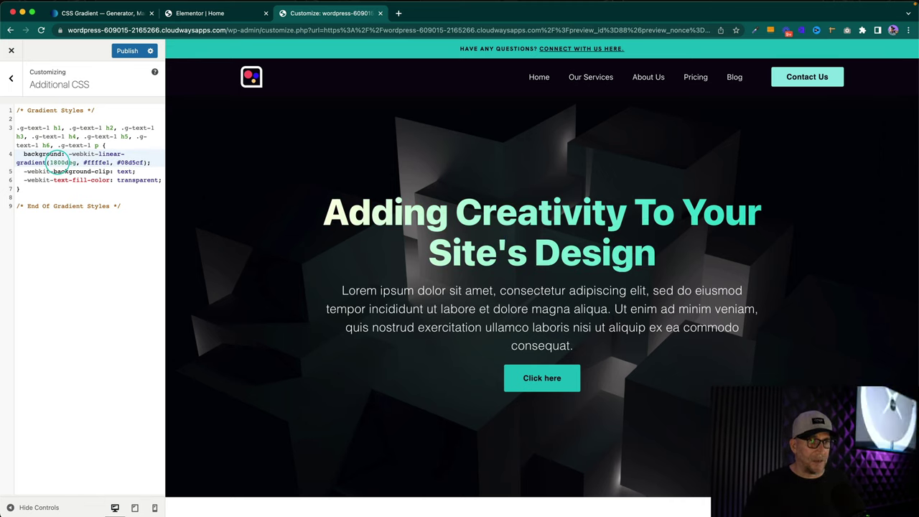
pyautogui.press('BackSpace')
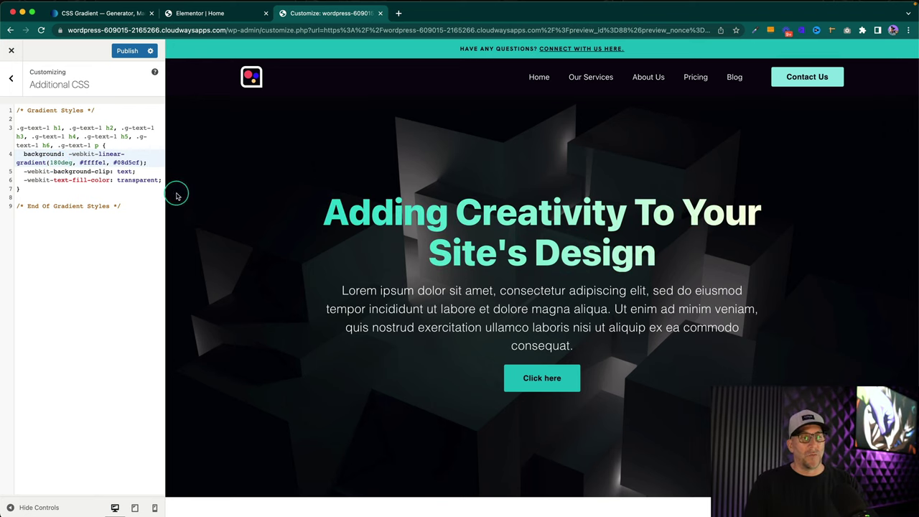
pyautogui.moveTo(50, 162); pyautogui.dragTo(61, 163)
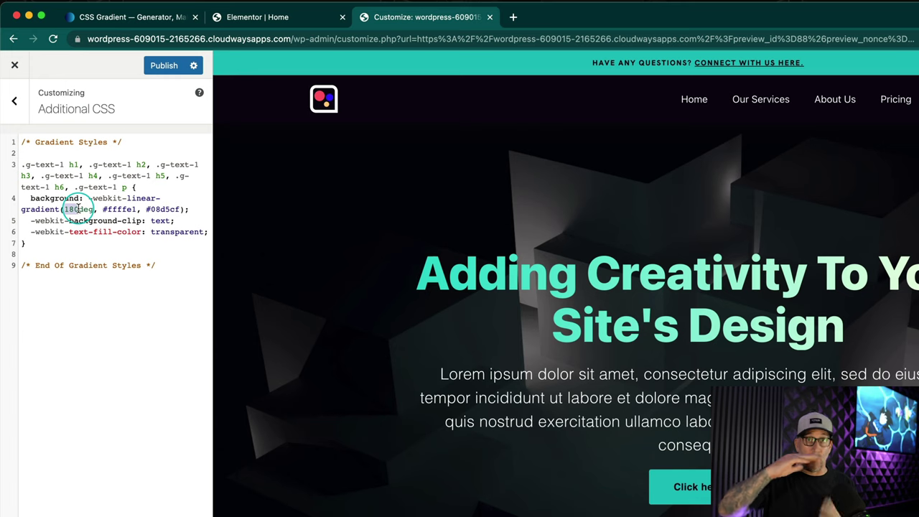
pyautogui.click(79, 209)
pyautogui.moveTo(65, 209); pyautogui.dragTo(94, 211)
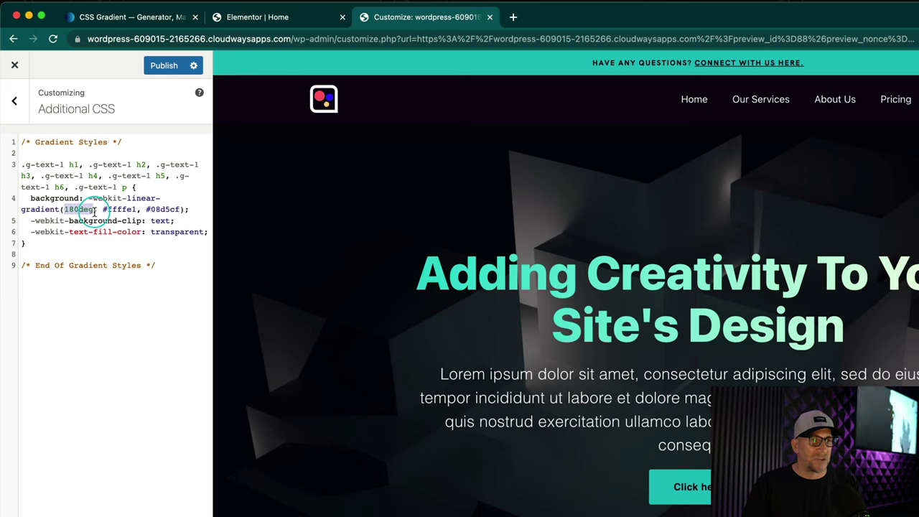
pyautogui.click(99, 209)
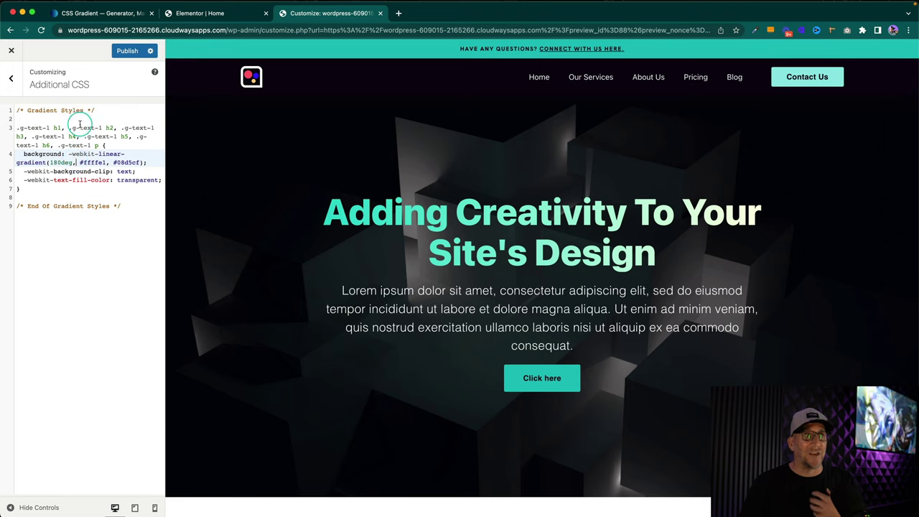
# Switch to the CSS Gradient generator and recolour the gradient's first stop, at position 0, to blue #409eec
pyautogui.click(94, 13)
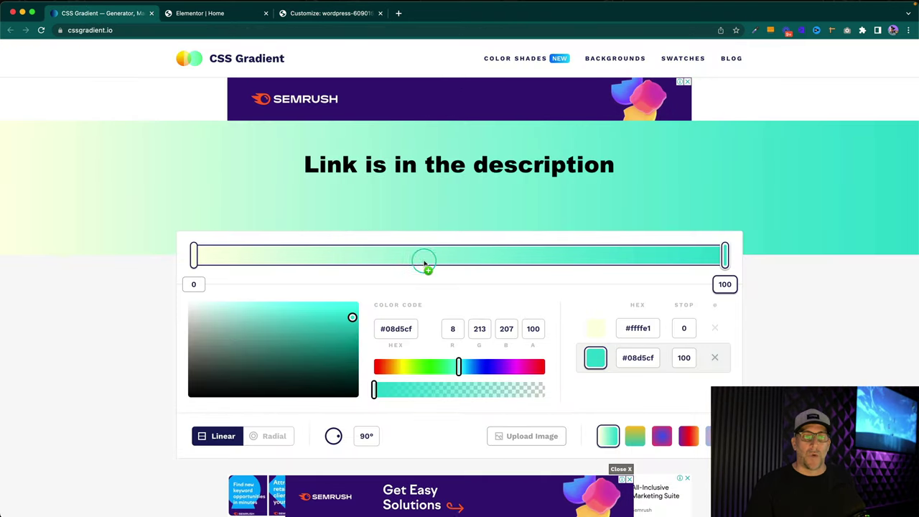
pyautogui.scroll(-3, 611, 336)
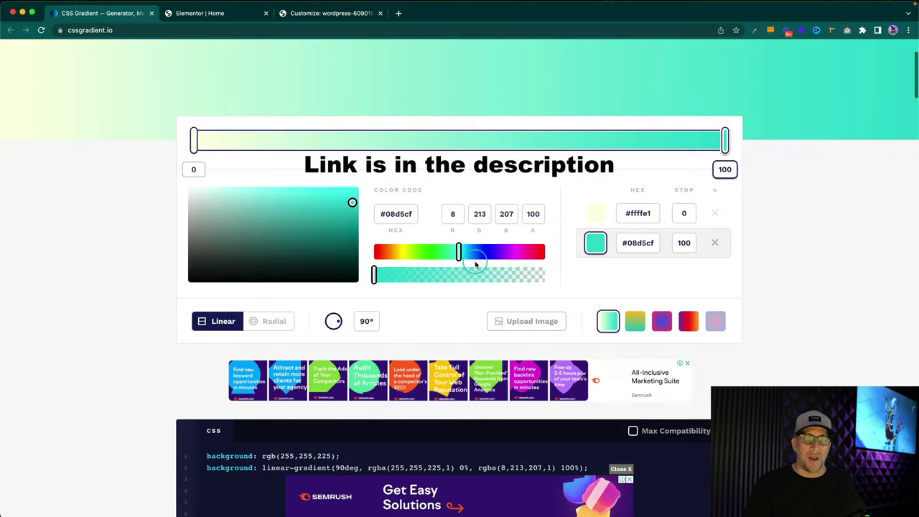
pyautogui.scroll(3, 445, 266)
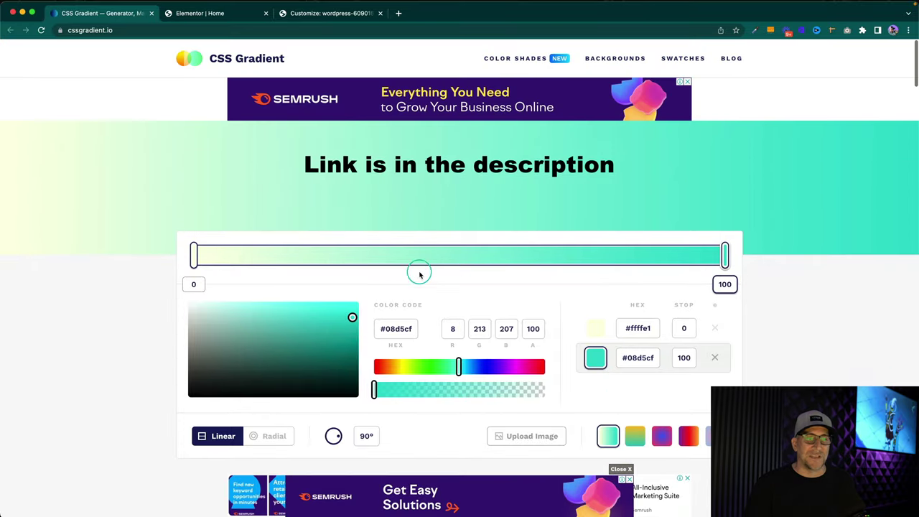
pyautogui.click(193, 253)
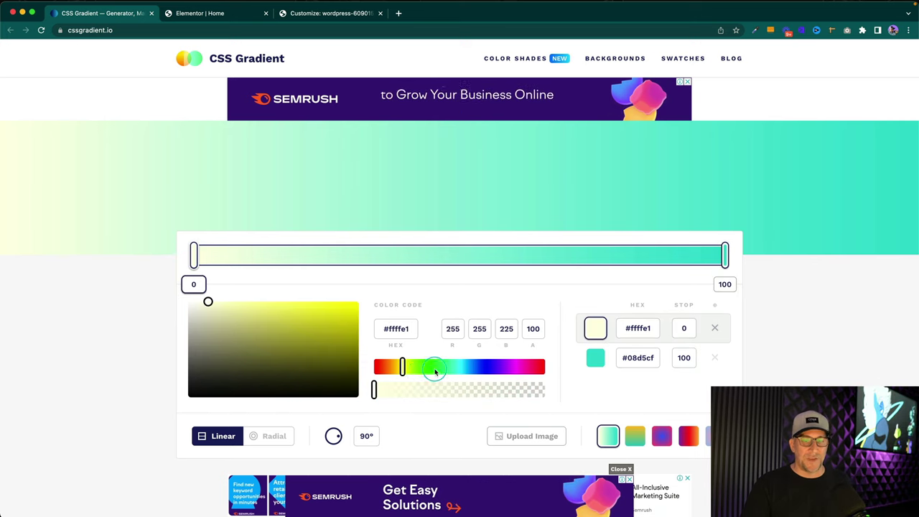
pyautogui.moveTo(403, 367); pyautogui.dragTo(472, 367)
pyautogui.moveTo(323, 318); pyautogui.dragTo(311, 308)
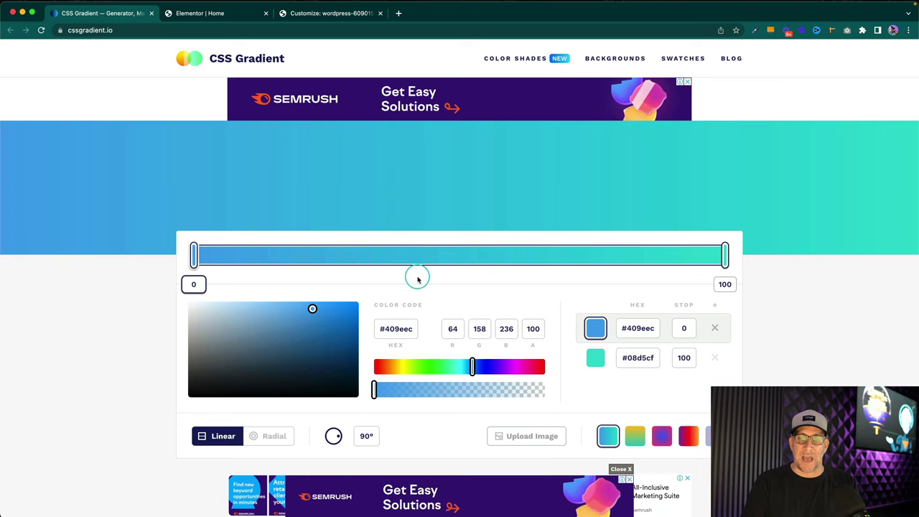
# Select the hex codes of both gradient stops in turn, and return to the Customizer's Additional CSS
pyautogui.click(628, 328)
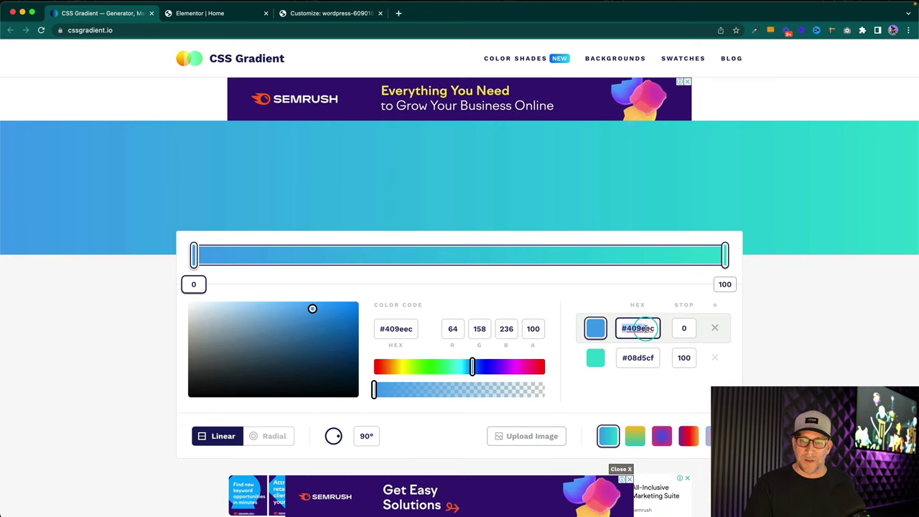
pyautogui.click(623, 359)
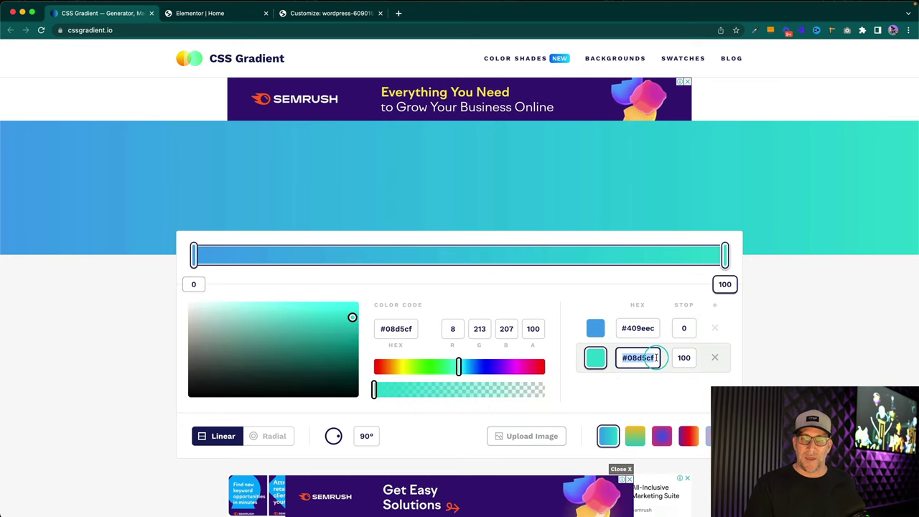
pyautogui.click(309, 13)
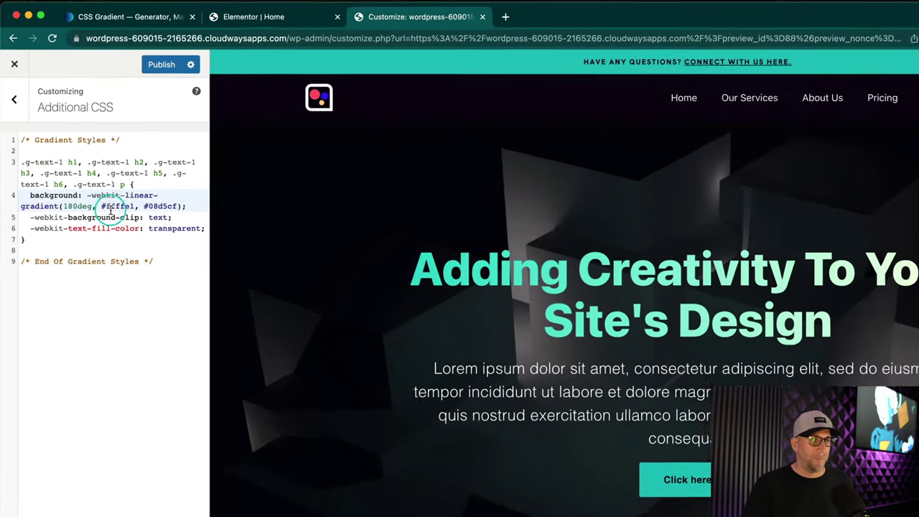
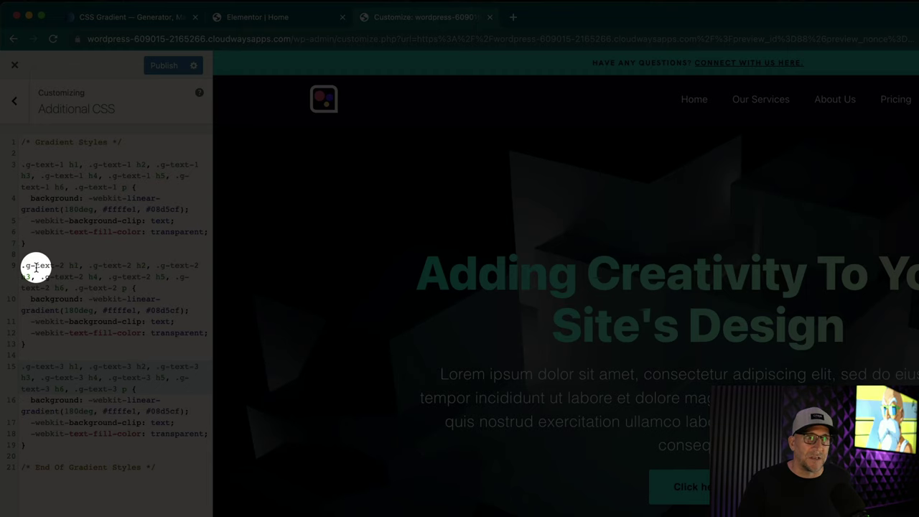
# Highlight the g-text-2 class name in Additional CSS, and select the hero heading's CSS class value in Elementor
pyautogui.moveTo(24, 266); pyautogui.dragTo(40, 266)
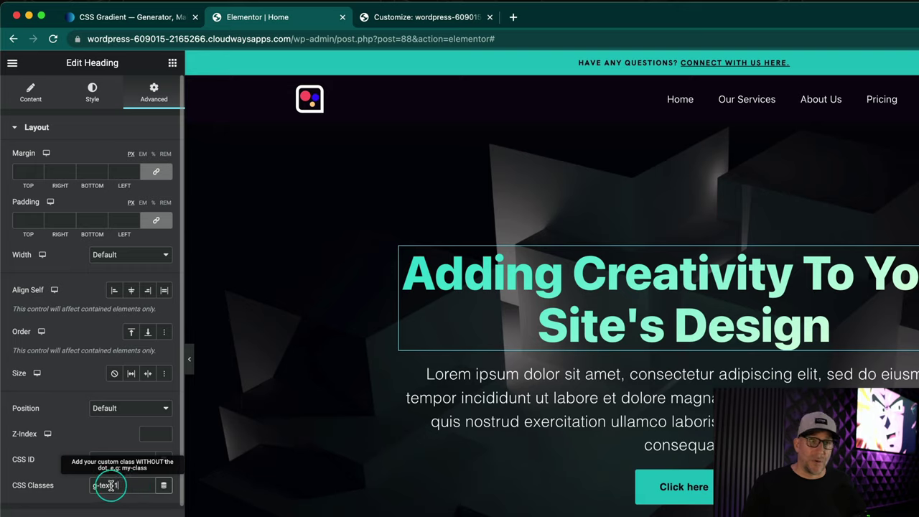
pyautogui.moveTo(119, 486); pyautogui.dragTo(80, 487)
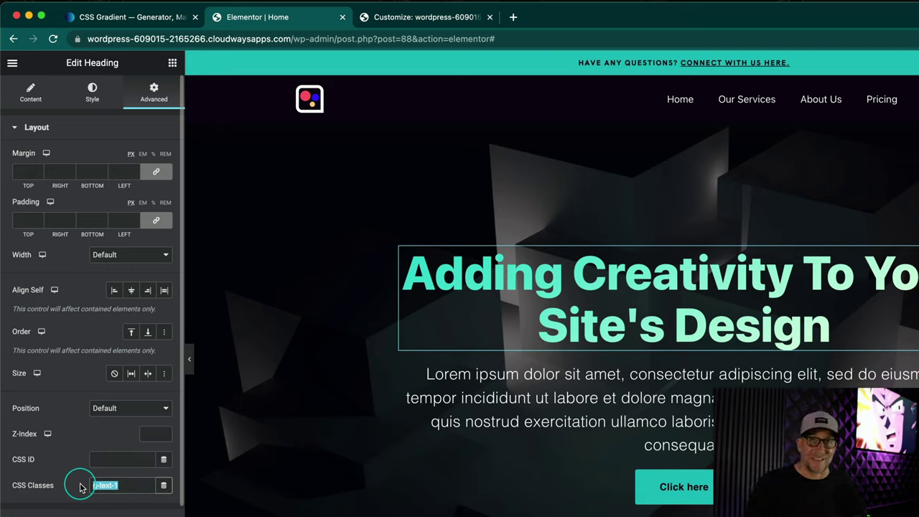